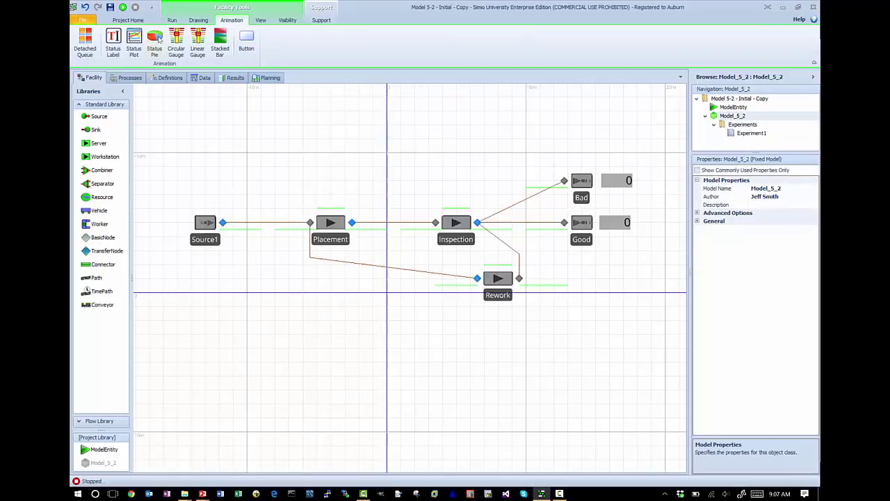
# Run the rework line and read the Inspection link weights: Bad 0.08, Good 0.66, Rework 0.26.
pyautogui.click(122, 7)
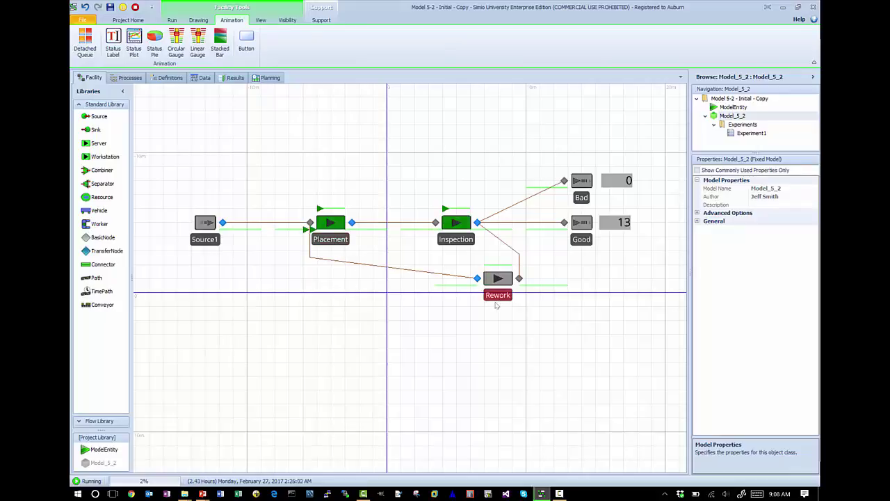
pyautogui.click(505, 210)
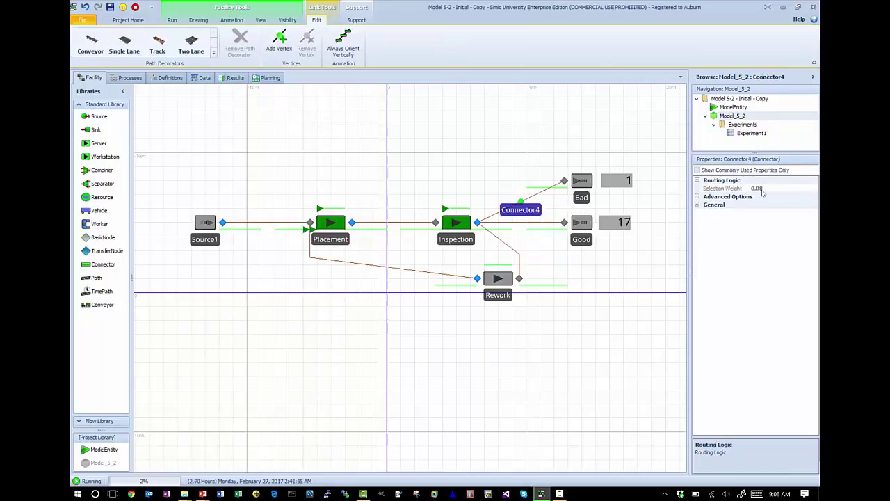
pyautogui.click(547, 223)
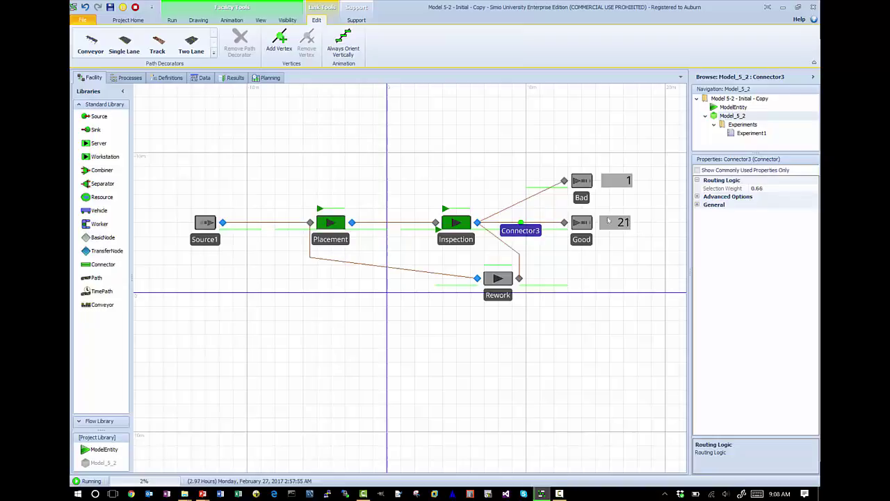
pyautogui.click(509, 249)
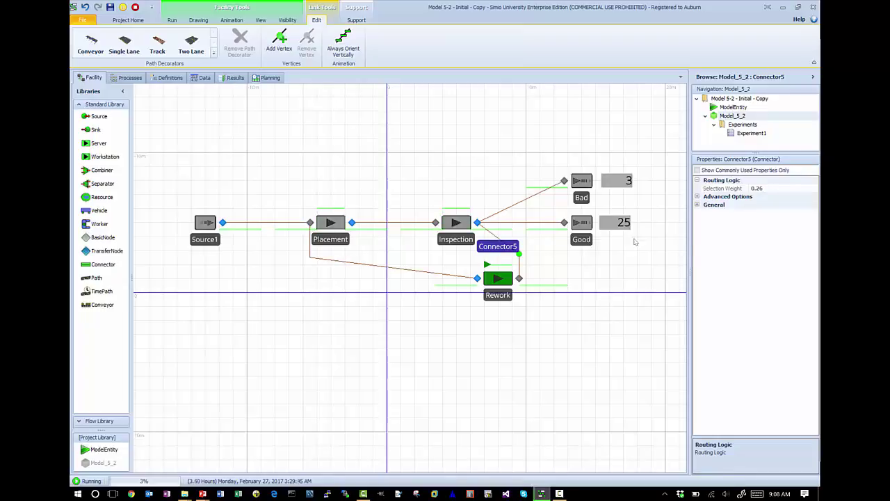
# Widen the Properties panel to read the Bad counter's expression Bad.InputBuffer.NumberEntered, then deselect it.
pyautogui.click(621, 183)
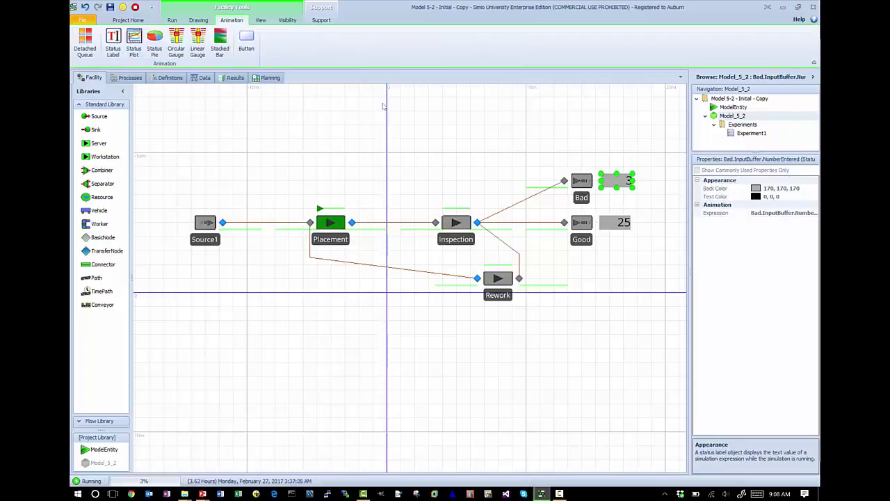
pyautogui.moveTo(690, 248); pyautogui.dragTo(644, 251)
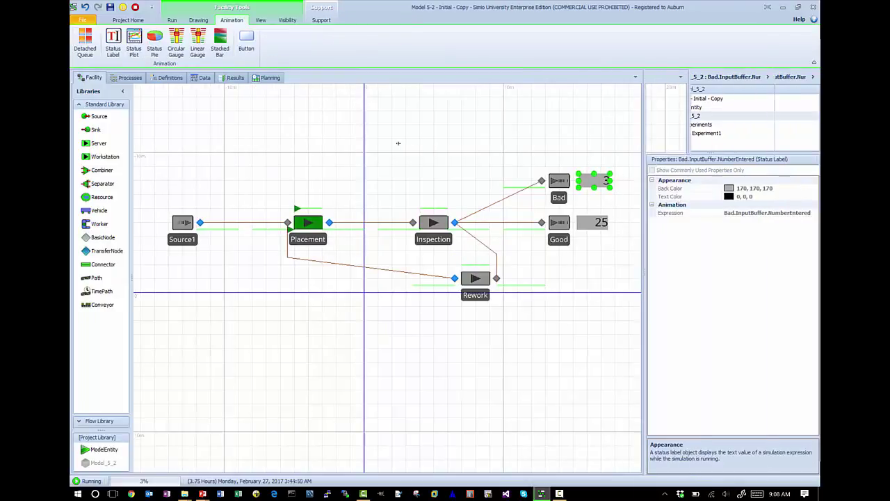
pyautogui.moveTo(351, 167); pyautogui.dragTo(356, 167)
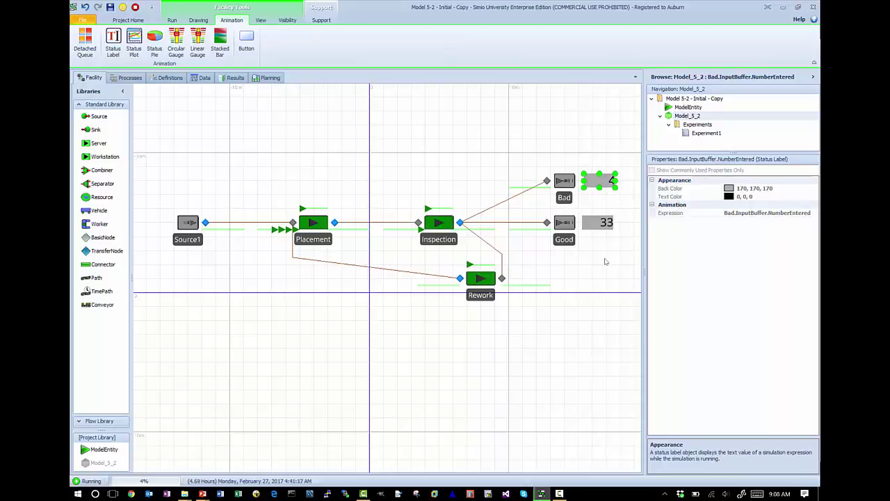
pyautogui.click(376, 150)
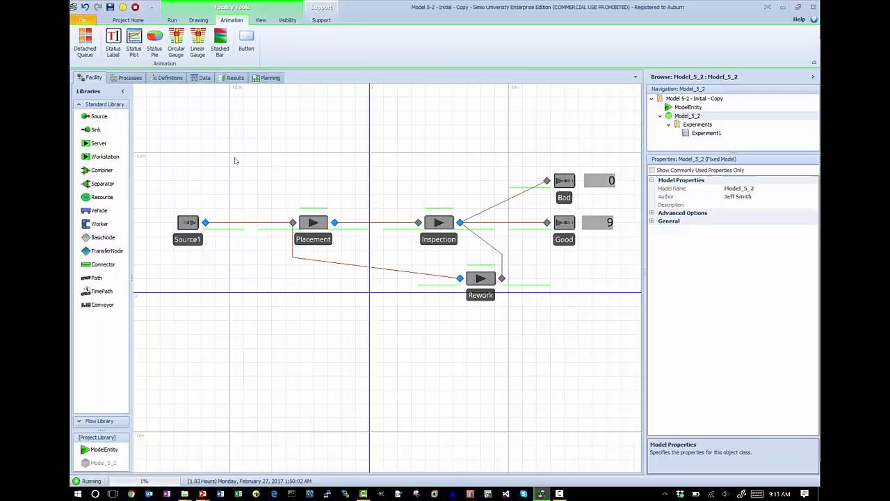
# Show the Model 5-2 slide listing TIS and NIS, then bring up Task View.
pyautogui.press('super+Tab')
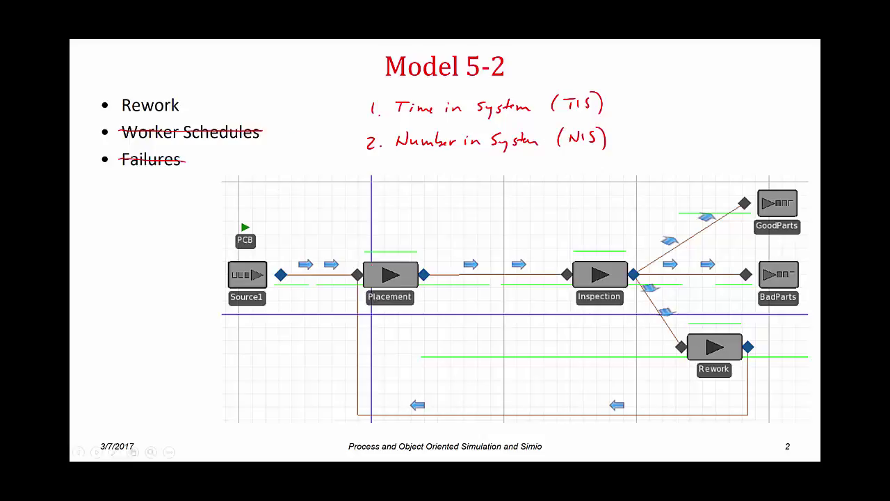
pyautogui.press('super+Tab')
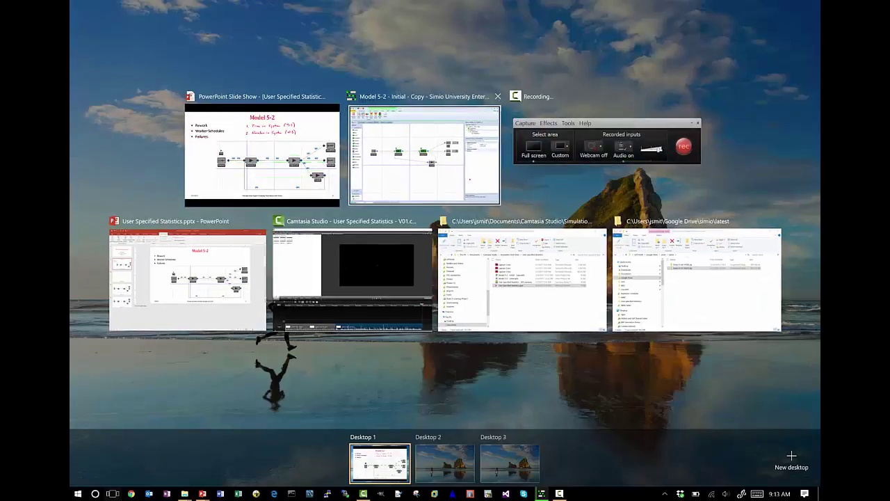
# Fast-forward the run to 100 hours (876 Good, 118 Bad) and review the Results pivot grid.
pyautogui.click(425, 154)
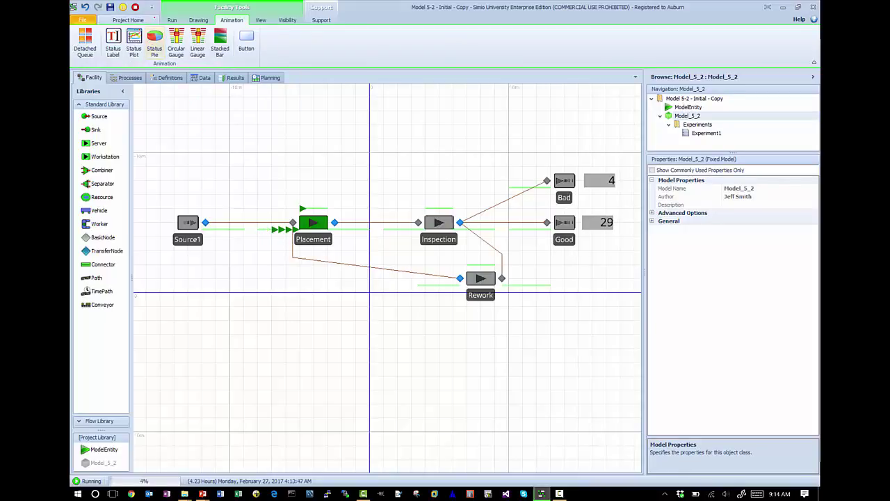
pyautogui.click(172, 20)
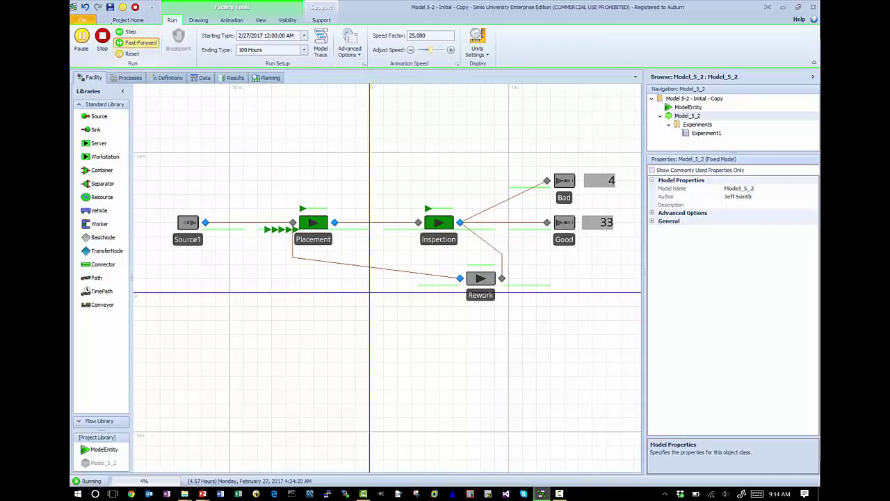
pyautogui.click(140, 43)
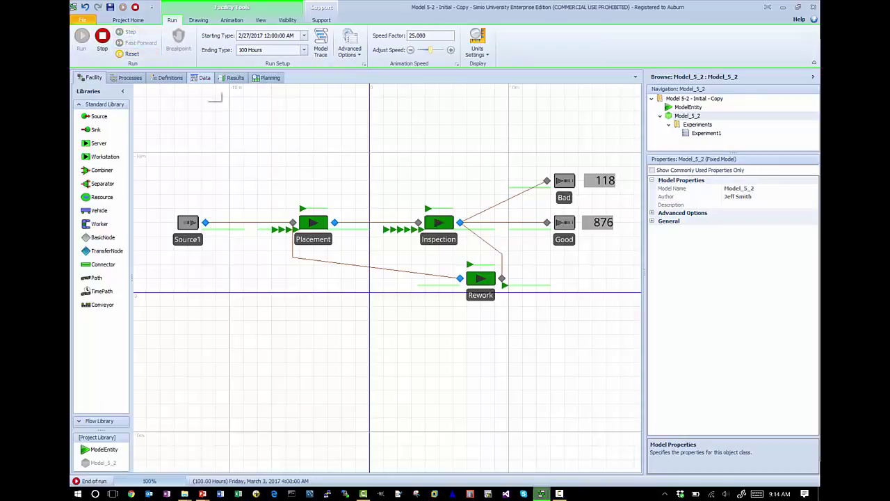
pyautogui.click(233, 77)
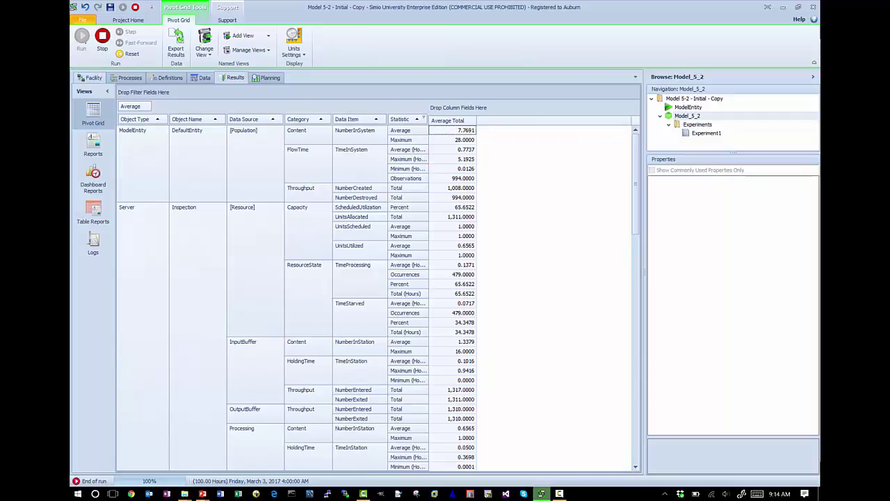
pyautogui.click(91, 78)
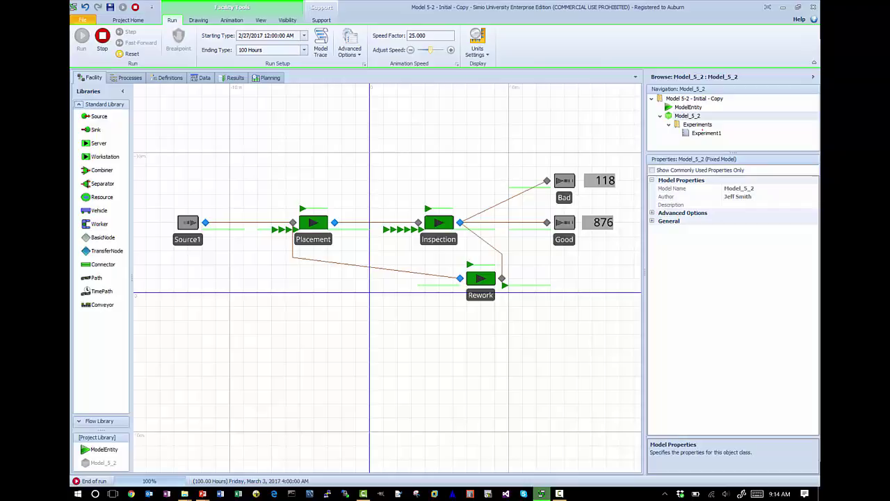
# Inspect Experiment1's NIS and TIS responses, then run 10 replications (NIS 11.5057, TIS 69.2576 min).
pyautogui.doubleClick(707, 132)
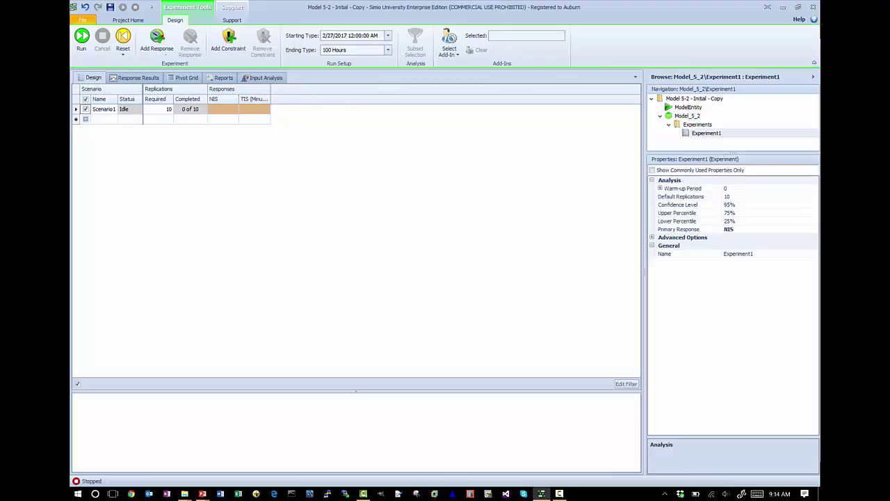
pyautogui.click(223, 99)
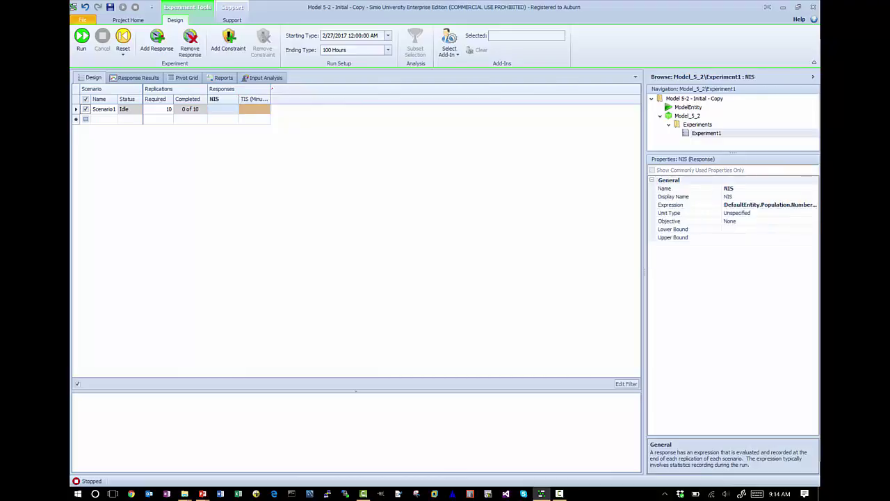
pyautogui.moveTo(270, 87); pyautogui.dragTo(285, 88)
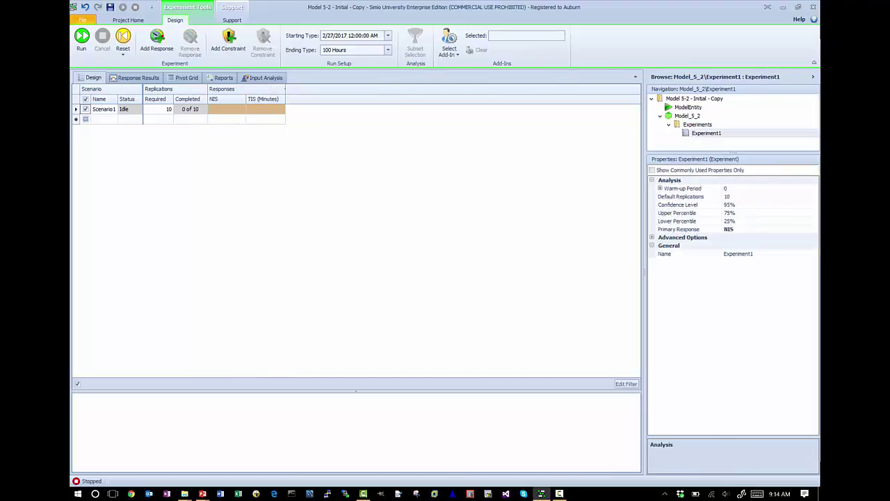
pyautogui.click(222, 99)
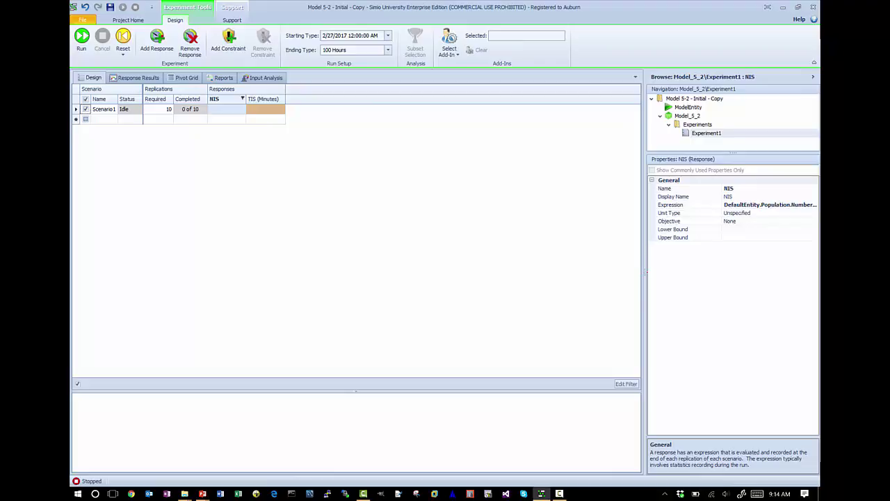
pyautogui.moveTo(644, 271); pyautogui.dragTo(544, 271)
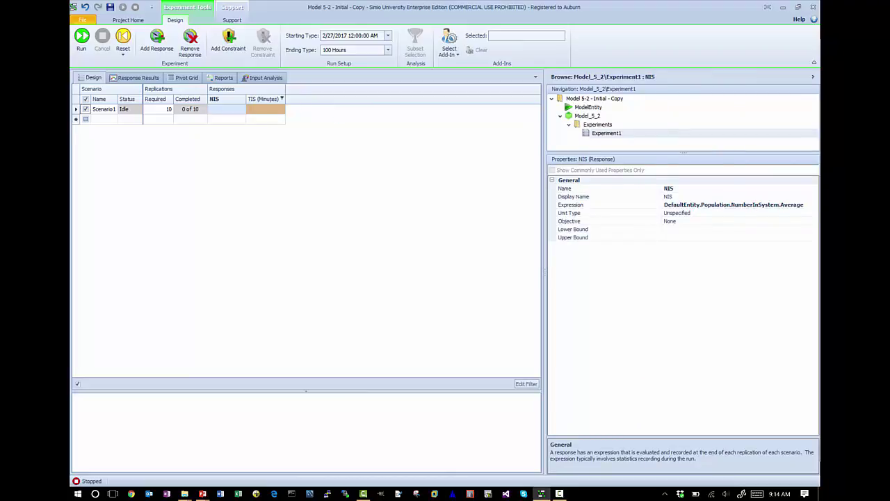
pyautogui.click(264, 99)
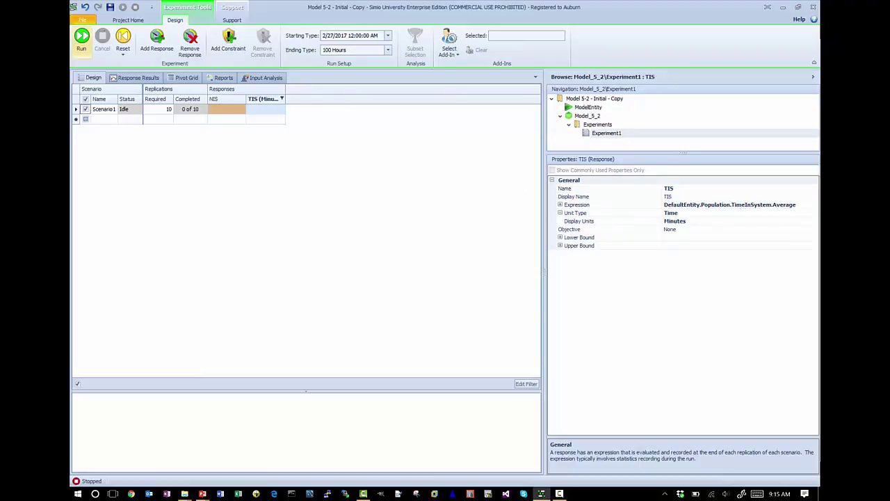
pyautogui.click(81, 38)
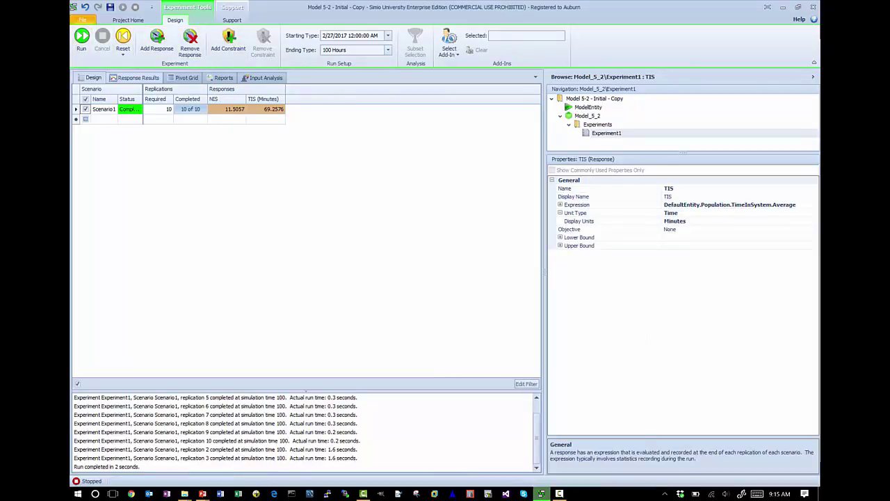
# Show NIS and TIS response charts as rotated plots with histograms, then open Experiment1's Pivot Grid.
pyautogui.click(135, 77)
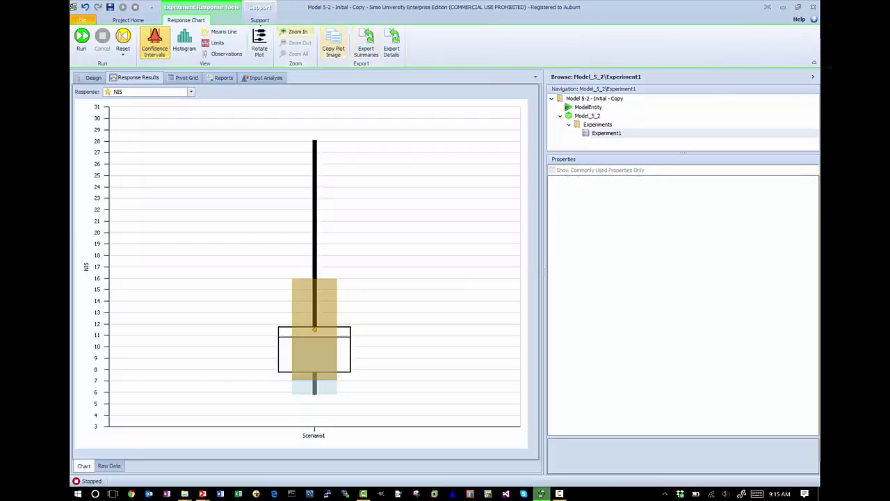
pyautogui.click(259, 43)
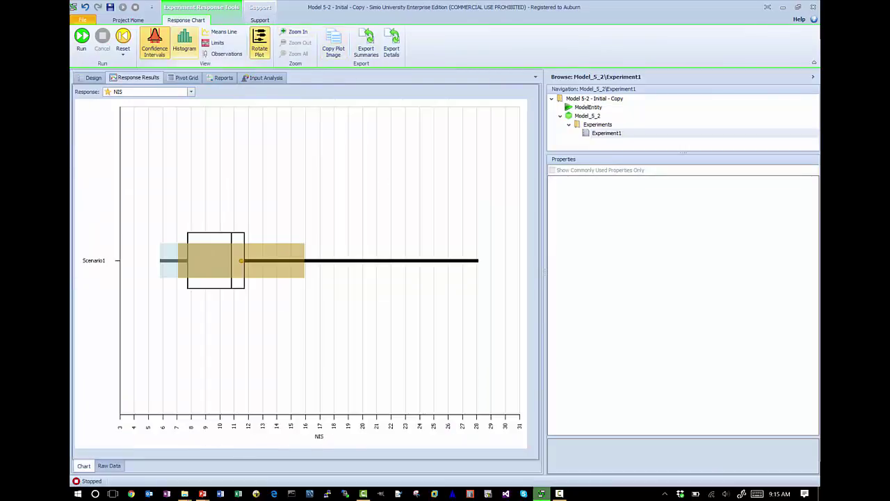
pyautogui.click(184, 43)
pyautogui.click(191, 92)
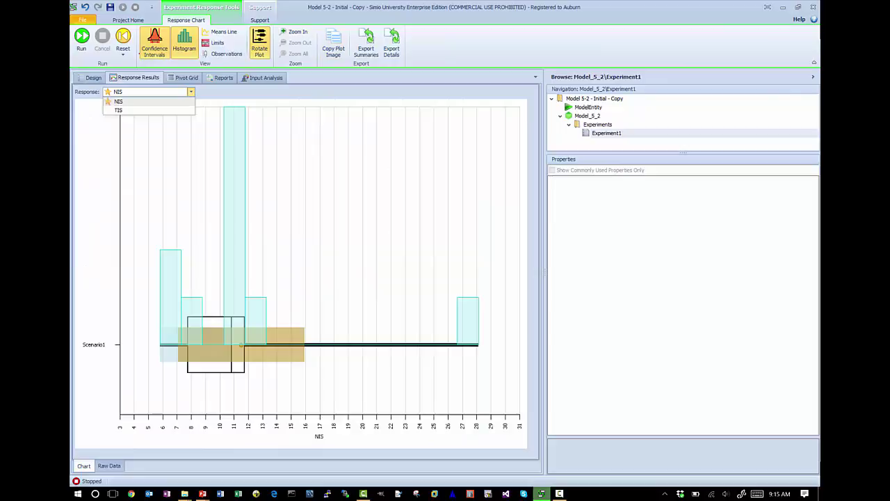
pyautogui.click(139, 107)
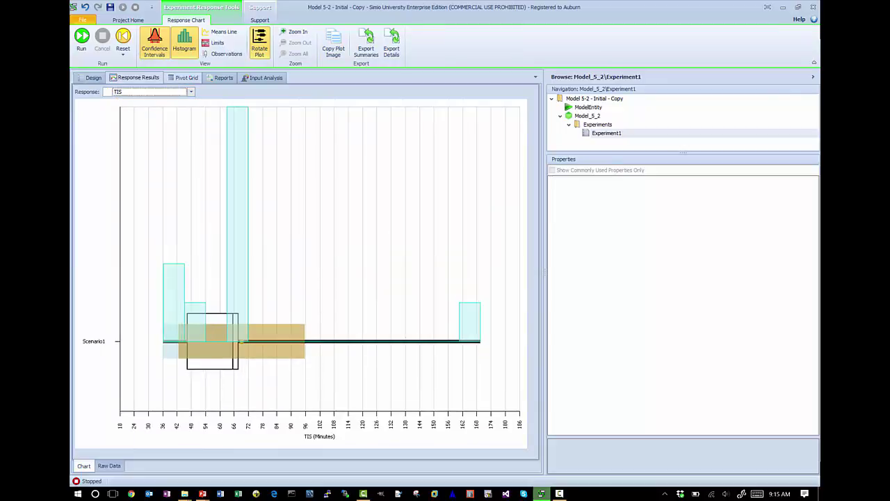
pyautogui.click(183, 77)
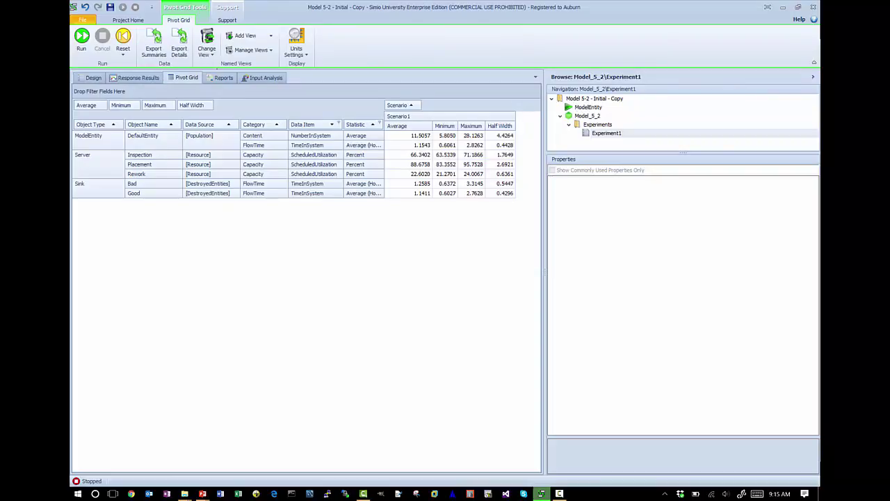
# Reset the pivot grid to its default view, then switch to the saved QueueingResults view.
pyautogui.click(206, 52)
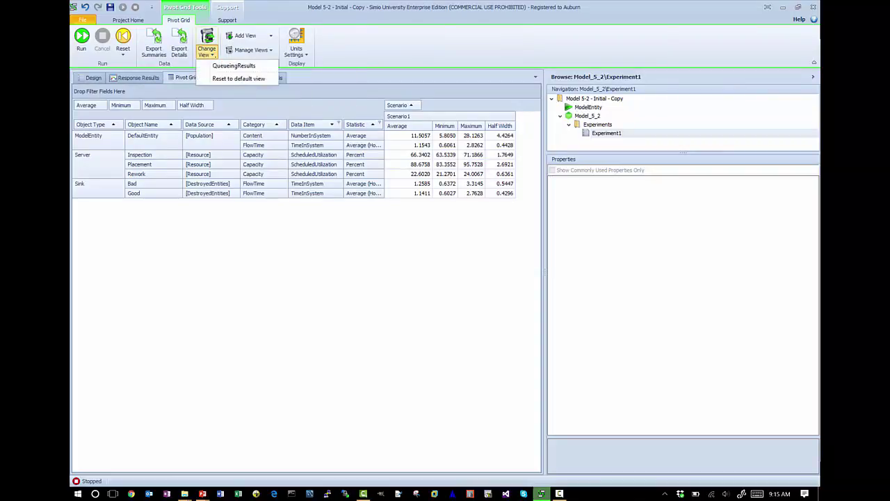
pyautogui.click(216, 78)
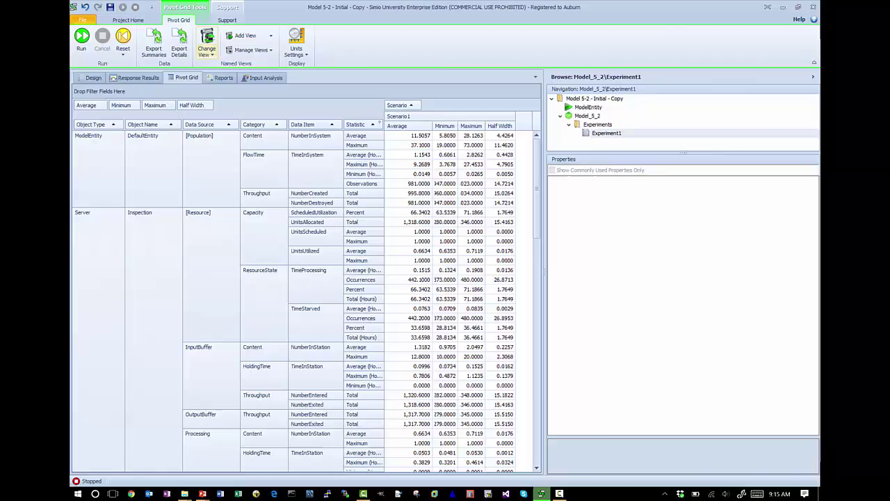
pyautogui.click(206, 50)
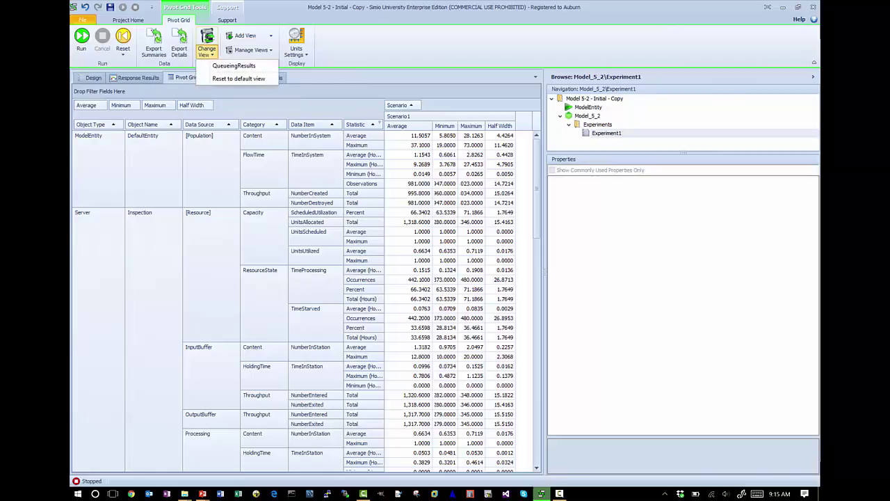
pyautogui.click(234, 65)
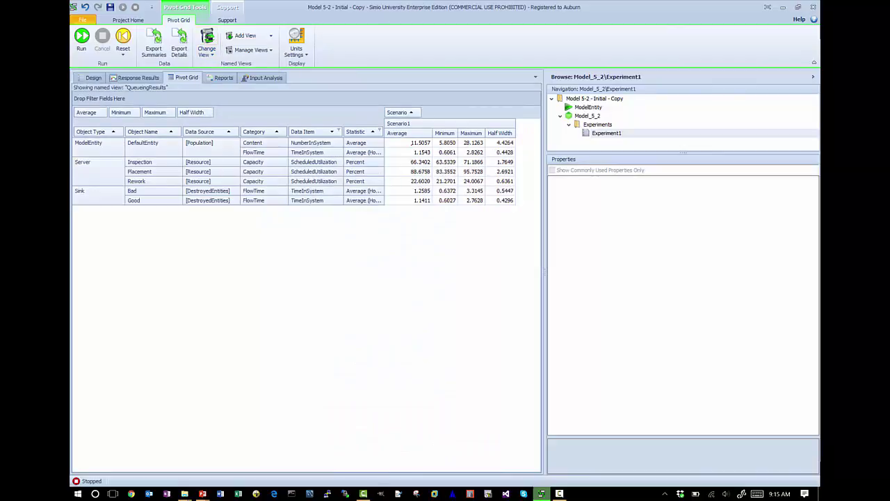